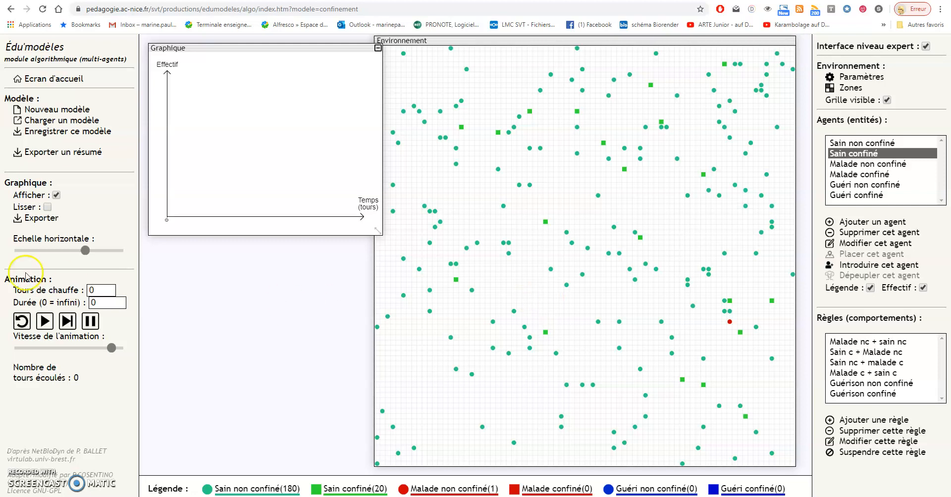
- Lower the animation speed, run the confinement model for about 380 tours and pause it
left_click_drag(112, 349, 82, 349)
left_click(46, 324)
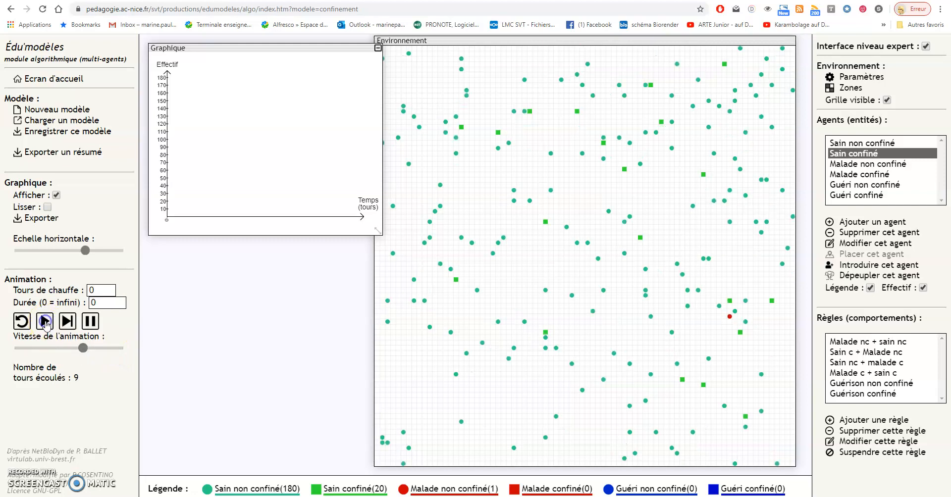
left_click_drag(83, 348, 52, 349)
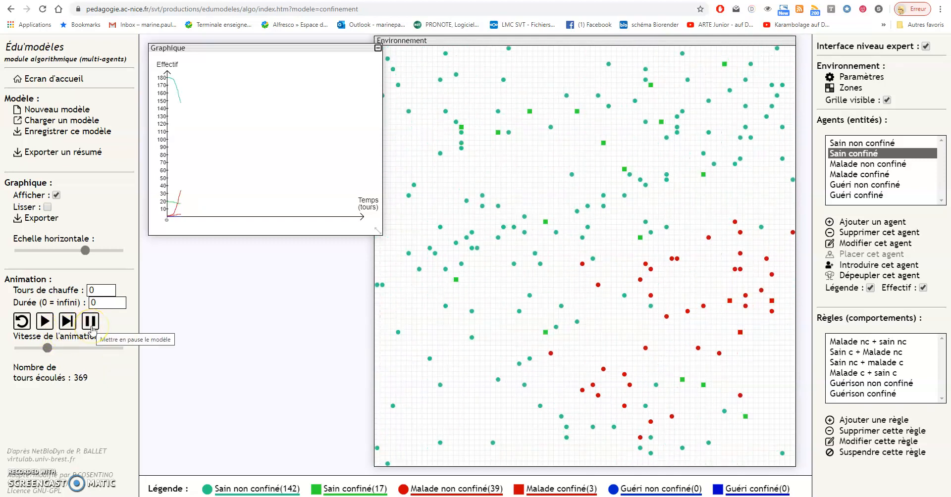
left_click(91, 329)
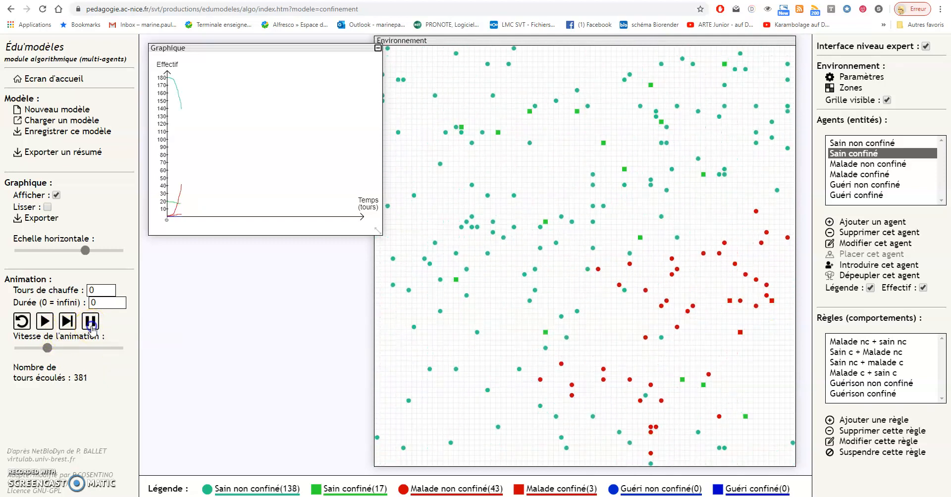
- Review the settings of the rules Malade nc + sain nc, Sain c + Malade nc and Guérison non confiné
left_click(862, 345)
double_click(863, 345)
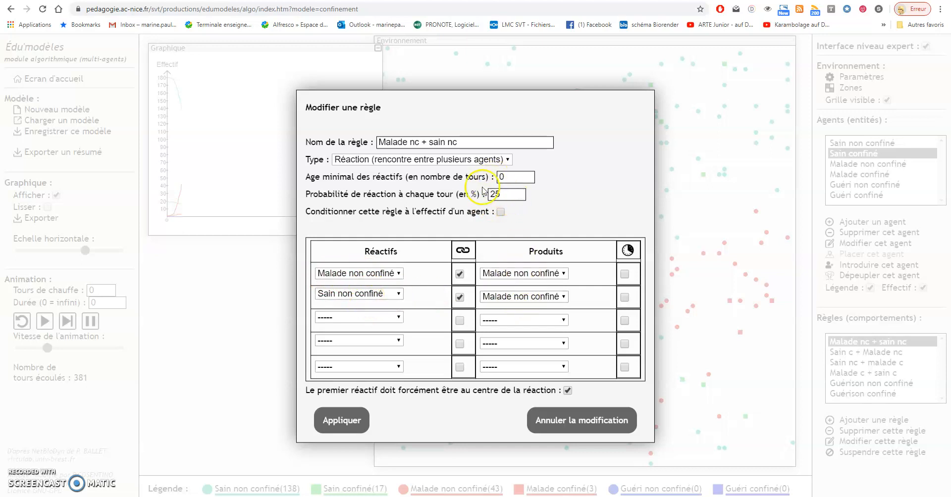
left_click(360, 422)
double_click(864, 352)
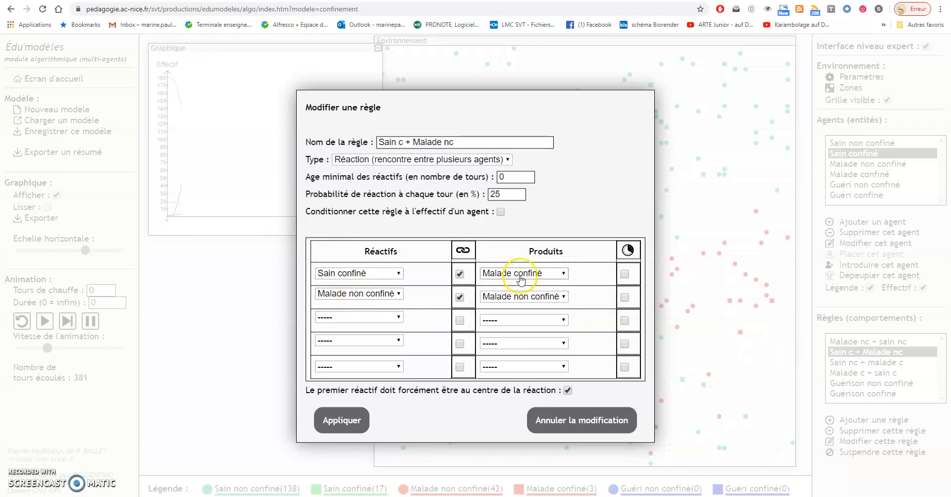
left_click(349, 419)
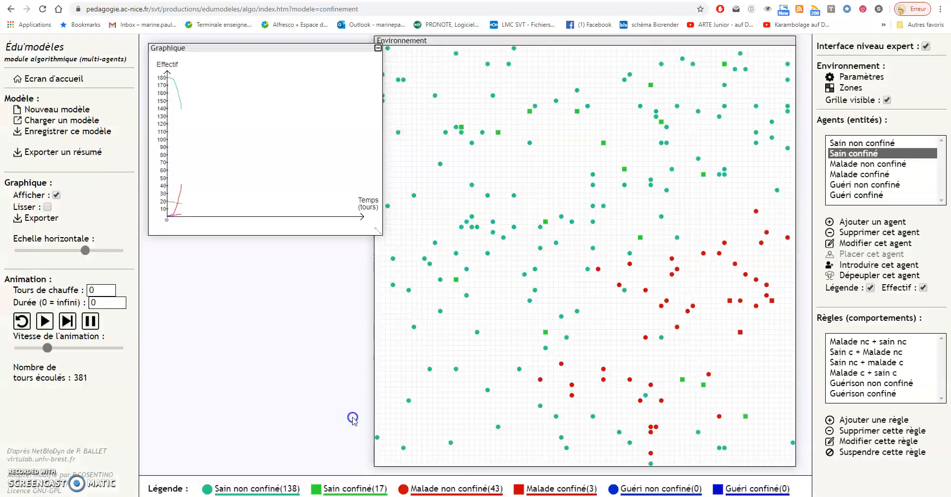
double_click(887, 384)
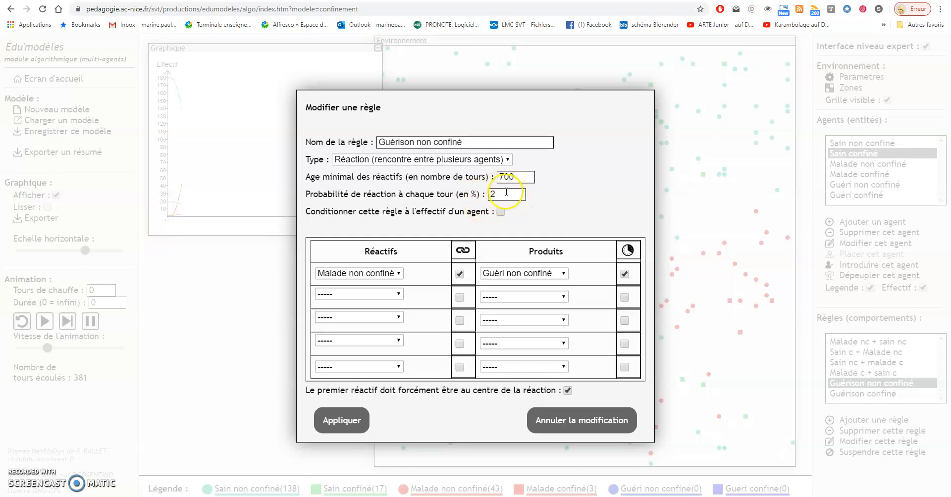
left_click(352, 425)
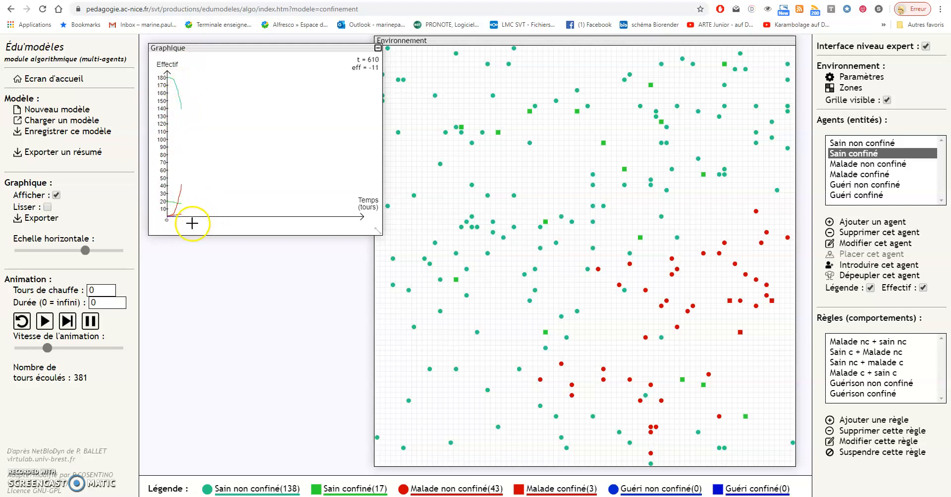
- Resume the simulation at a higher speed to about 2065 tours, enlarge the graph to examine its curves and shrink it again
left_click(45, 321)
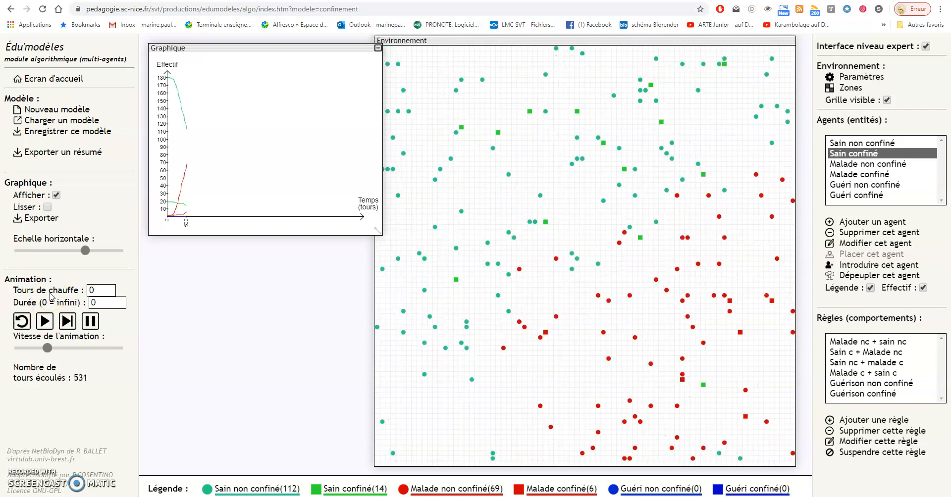
left_click_drag(48, 348, 97, 348)
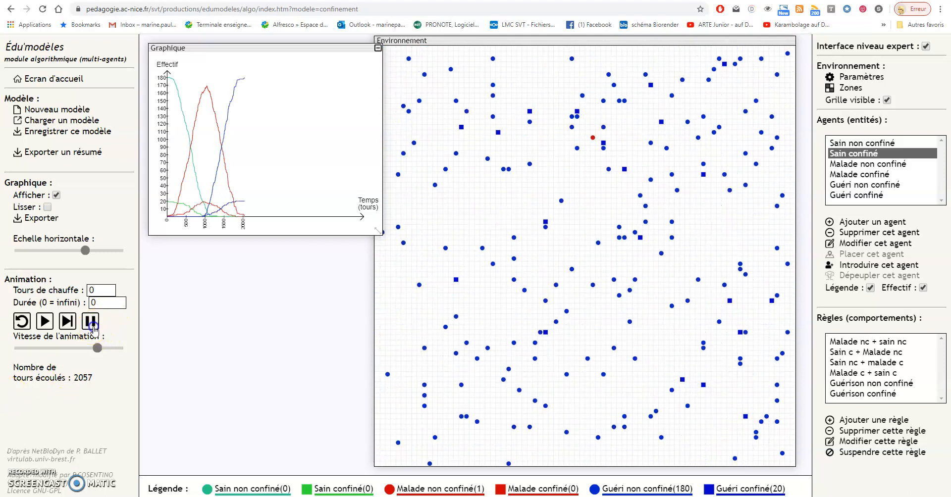
left_click_drag(376, 230, 665, 370)
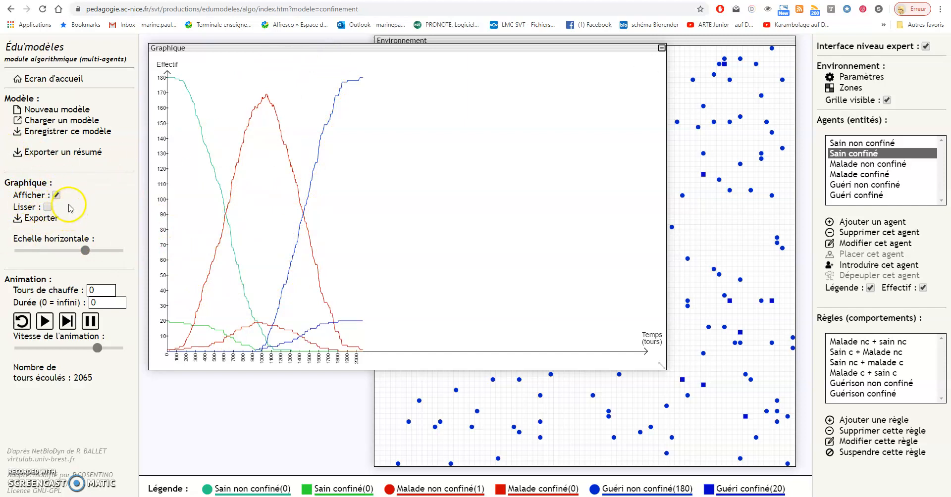
left_click_drag(662, 365, 362, 153)
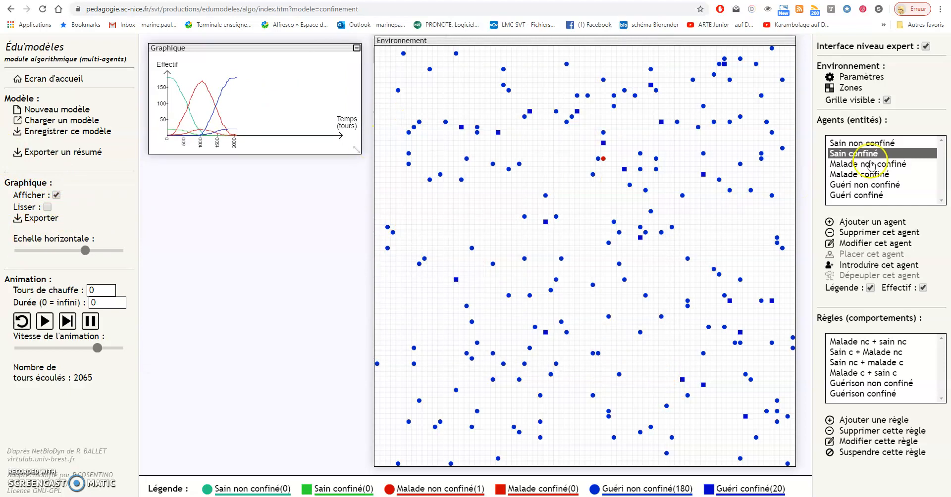
- Set the starting number of agents to 20 for Sain non confiné and 180 for Sain confiné
double_click(862, 143)
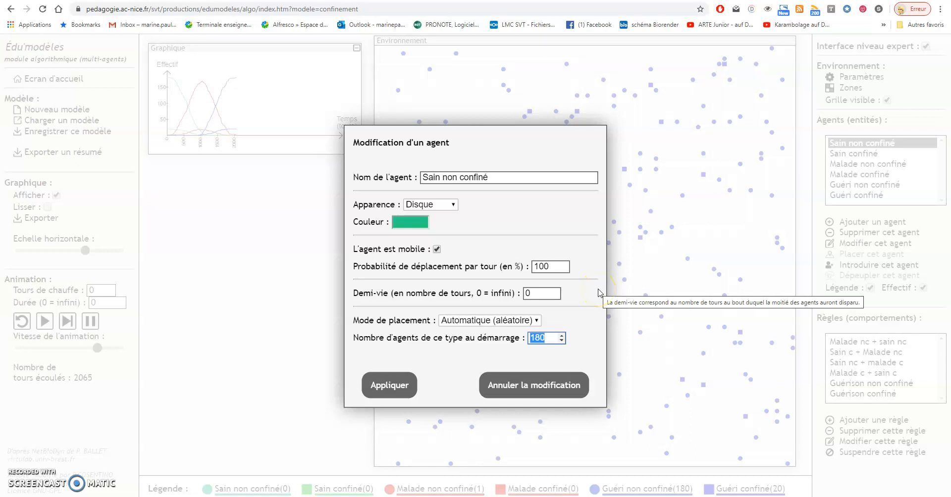
type("20")
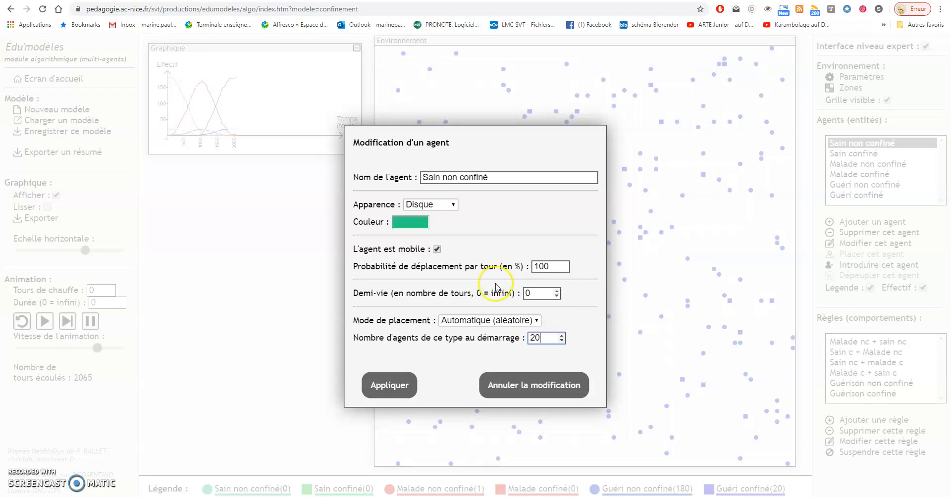
left_click(393, 385)
double_click(837, 154)
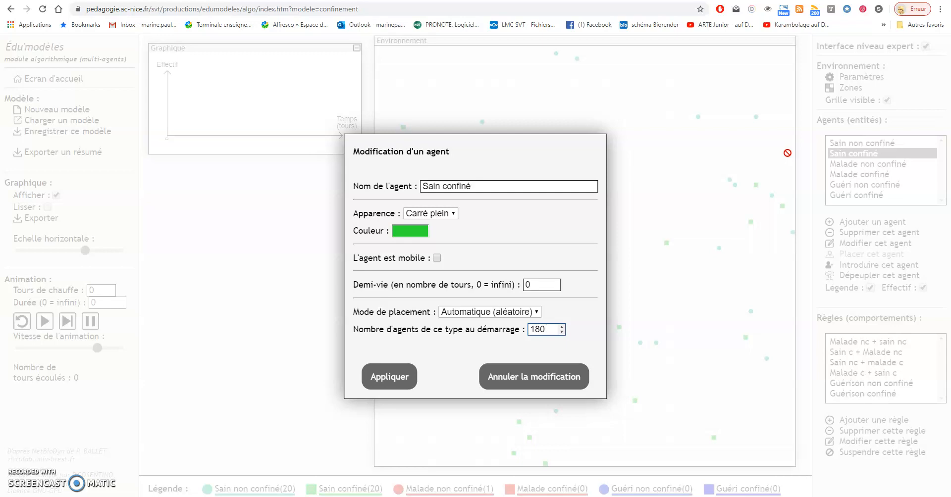
left_click(388, 376)
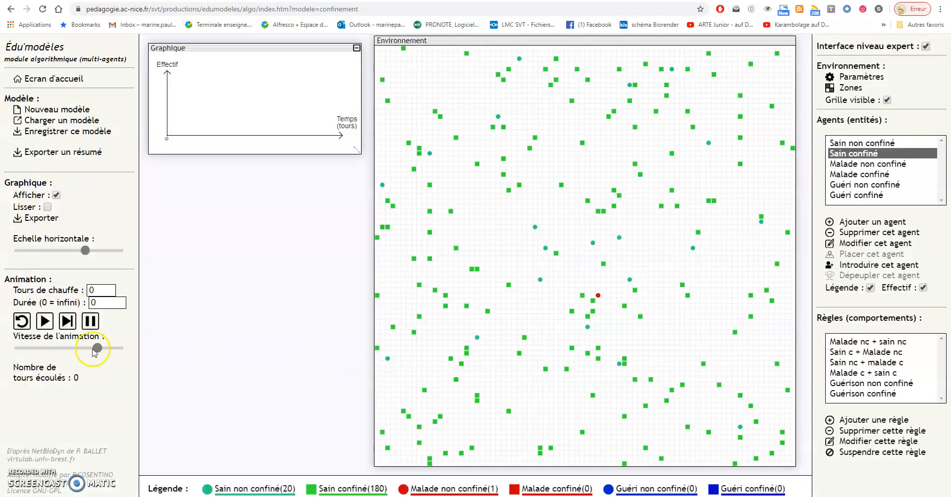
- Run the new simulation for about 4270 tours, raising the speed near its maximum and enlarging the graph, and pause it
left_click(43, 322)
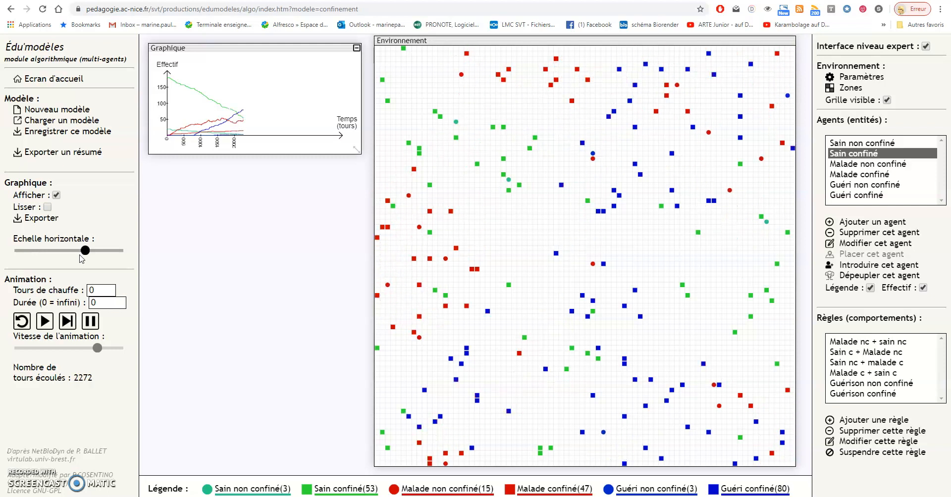
left_click_drag(357, 149, 414, 199)
left_click_drag(97, 347, 121, 348)
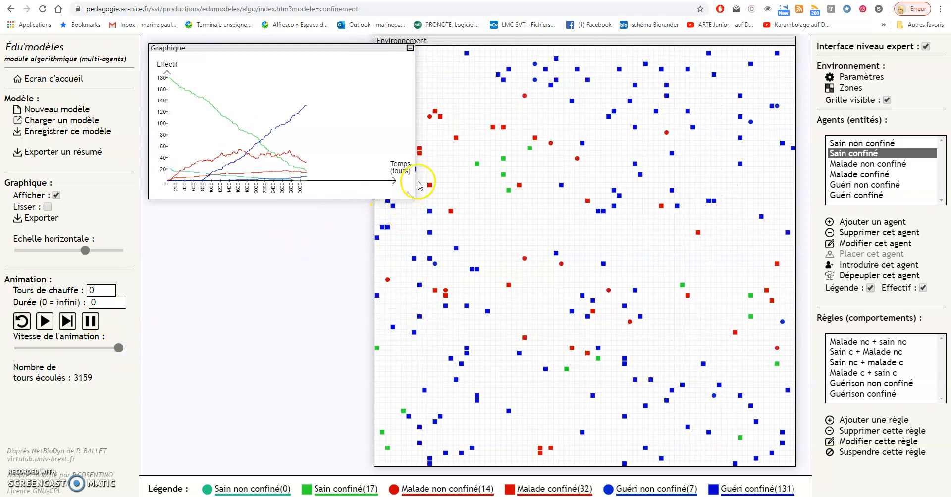
left_click_drag(416, 195, 534, 270)
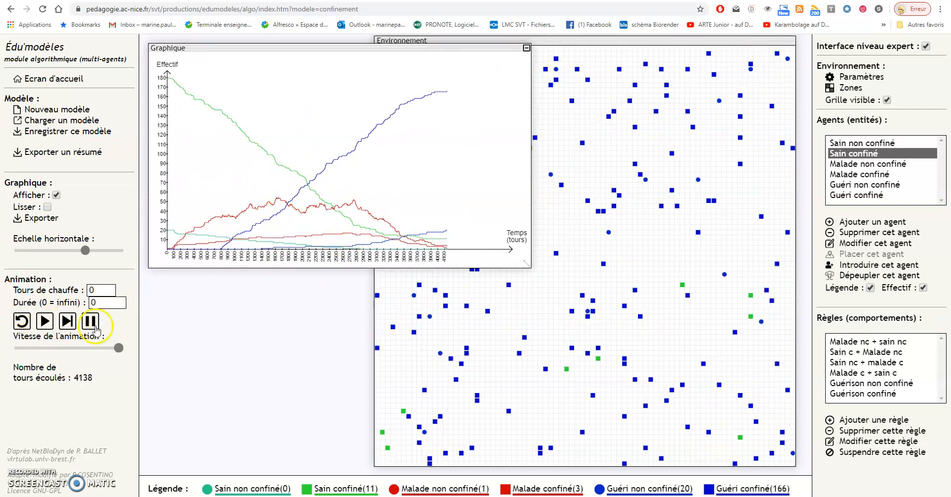
left_click(91, 322)
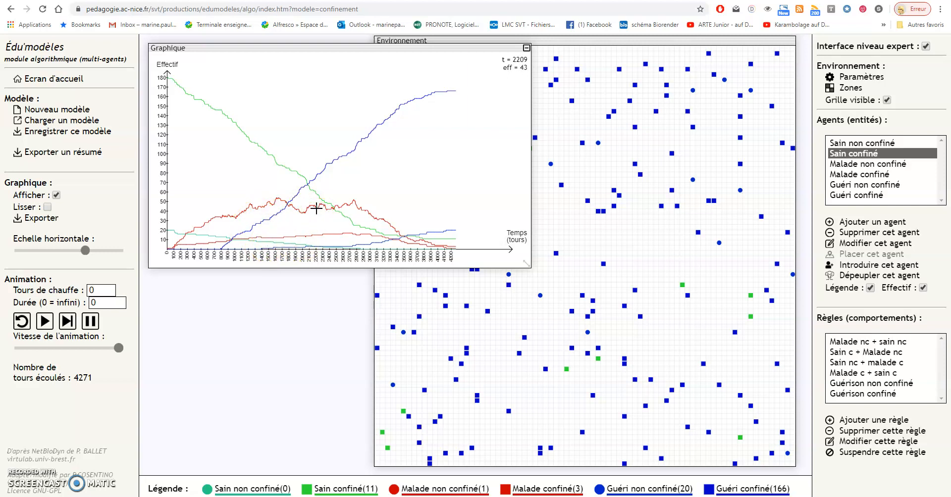
- Export the graph data to a file named Confinement90
left_click(18, 218)
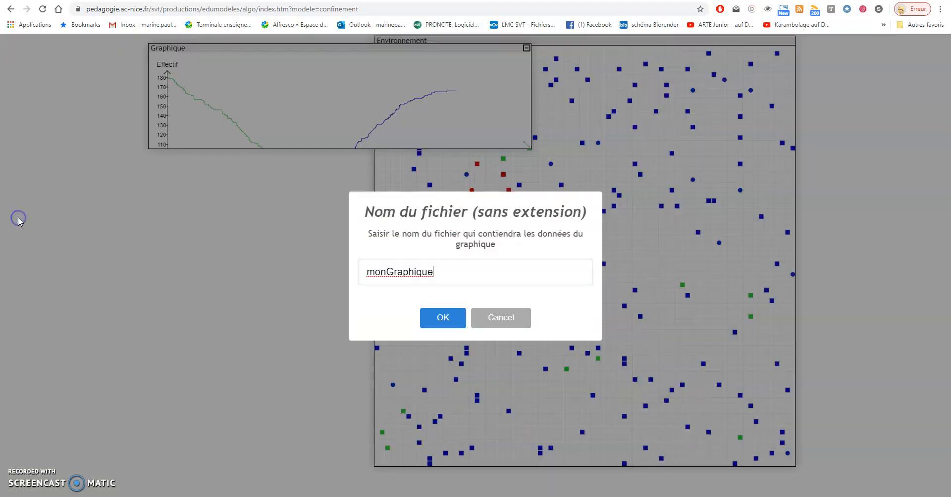
double_click(434, 273)
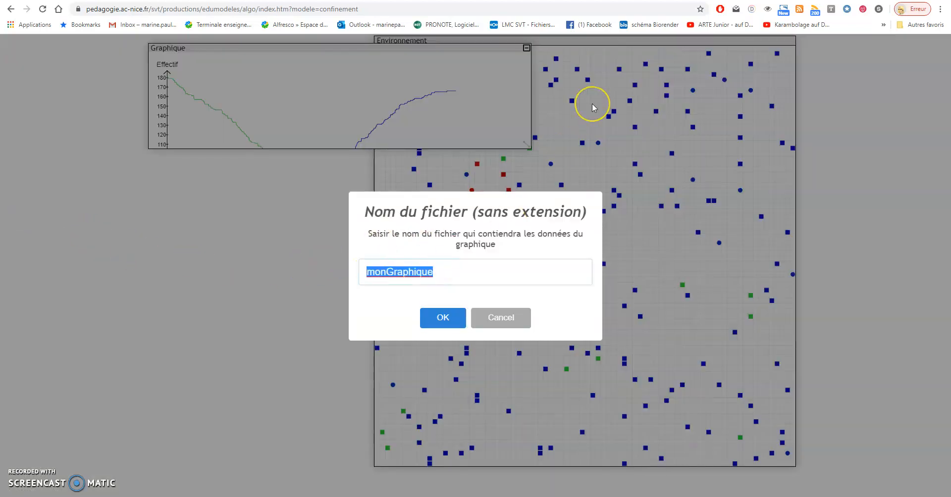
type("Confine")
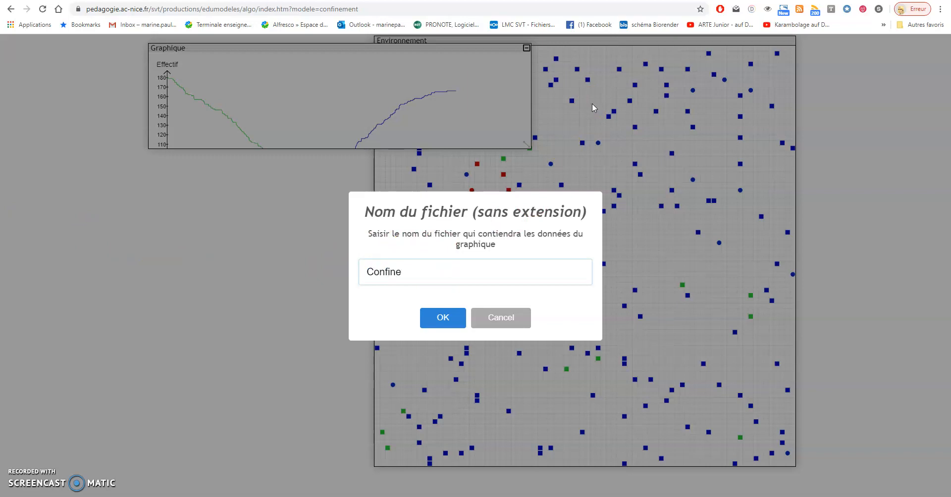
type("ment90")
key("Return")
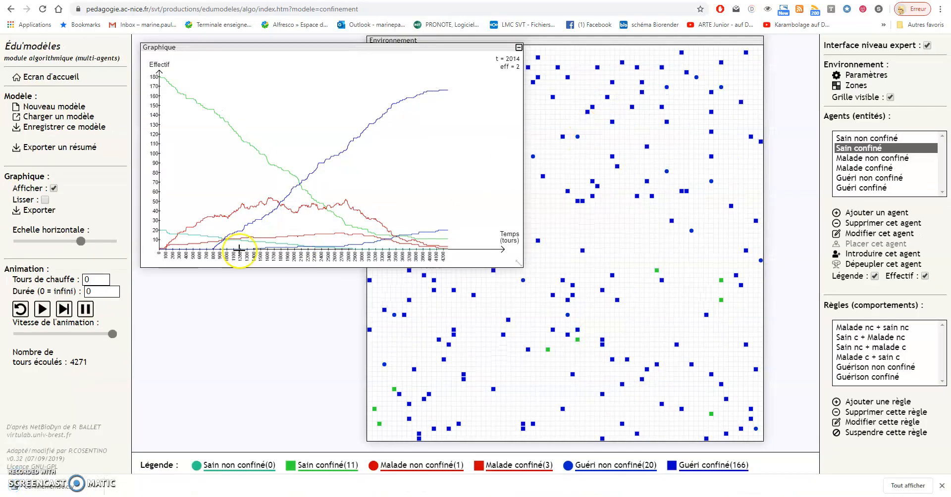
- Open the exported Confinement90.csv file in Excel
left_click(85, 475)
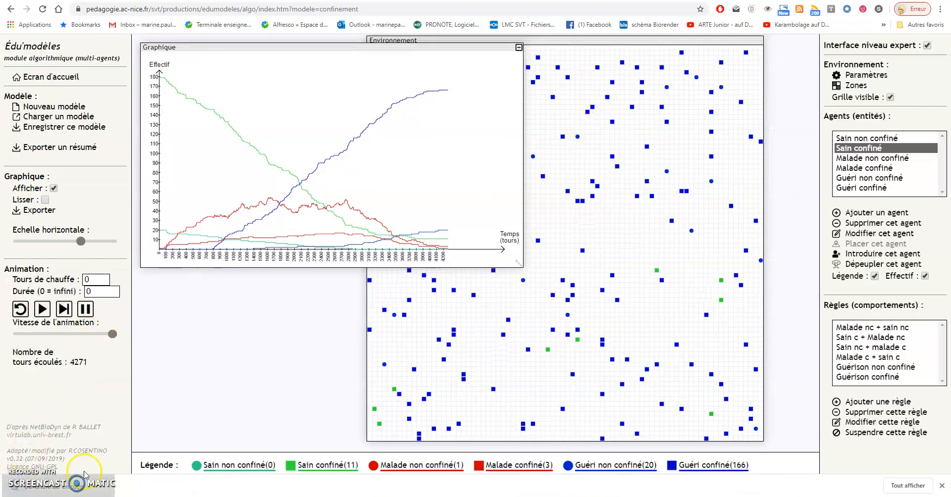
mouse_move(306, 496)
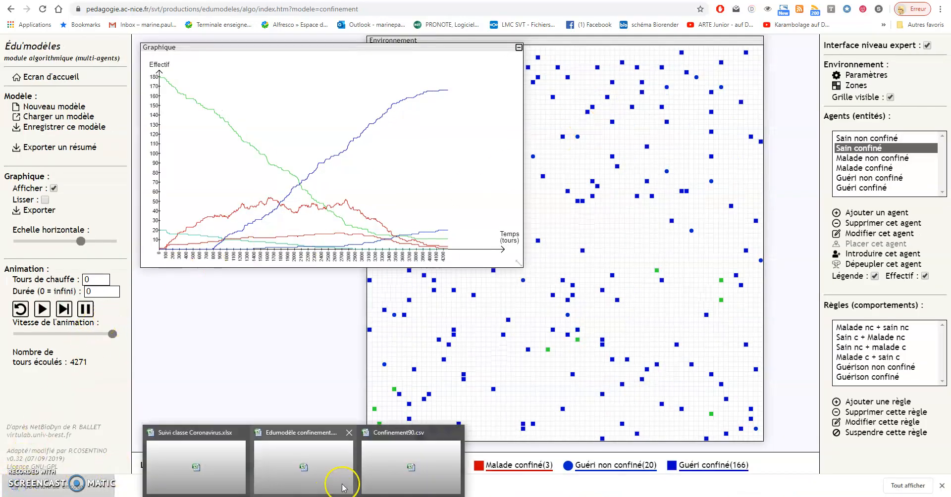
left_click(388, 453)
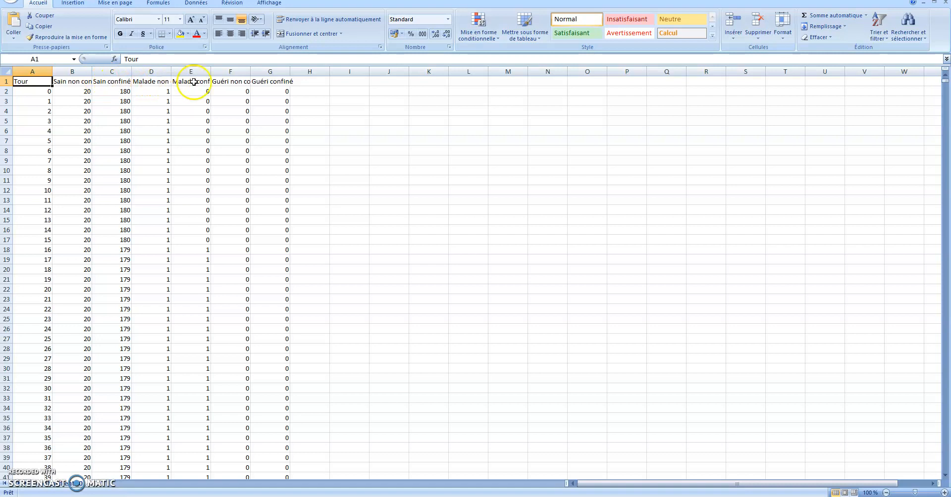
- Enter the header Malade in cell I1
left_click(351, 83)
left_click(421, 81)
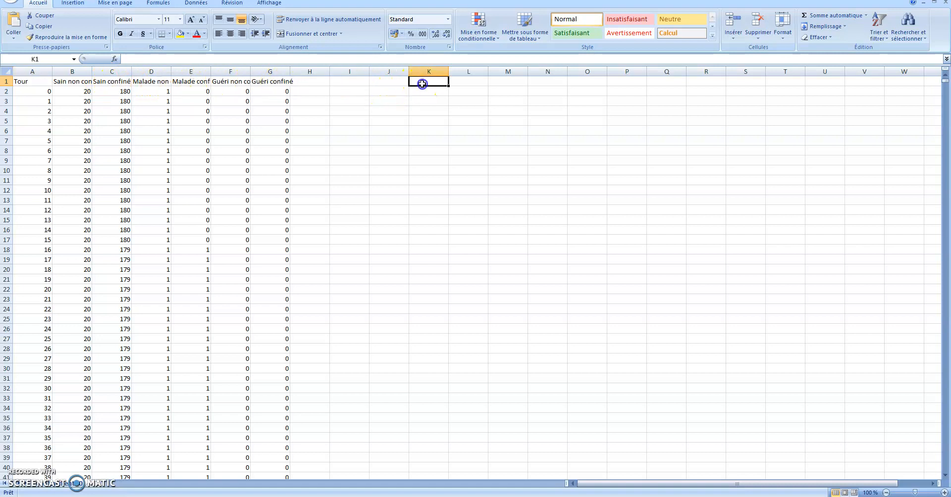
left_click(345, 81)
type("Malade")
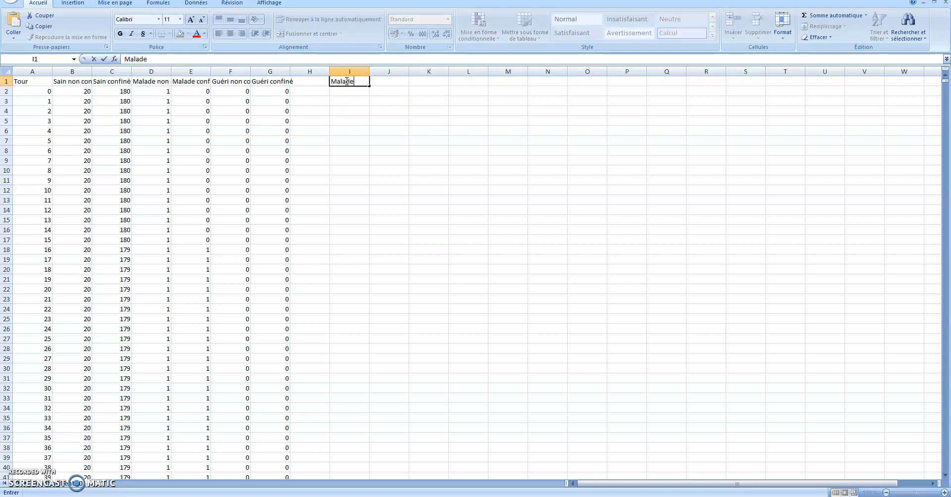
key("Return")
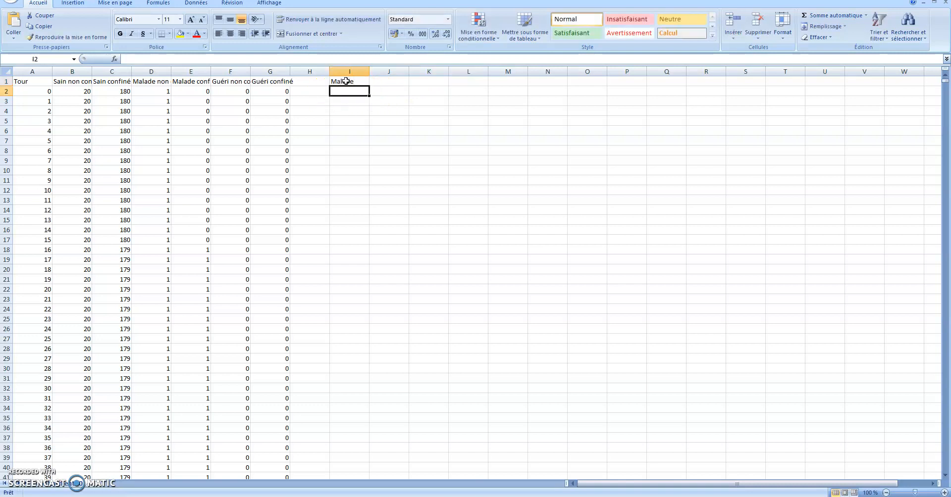
- Enter the formula =D2+E2 in cell I2 and fill it down column I to row 4261
type("=")
left_click(162, 91)
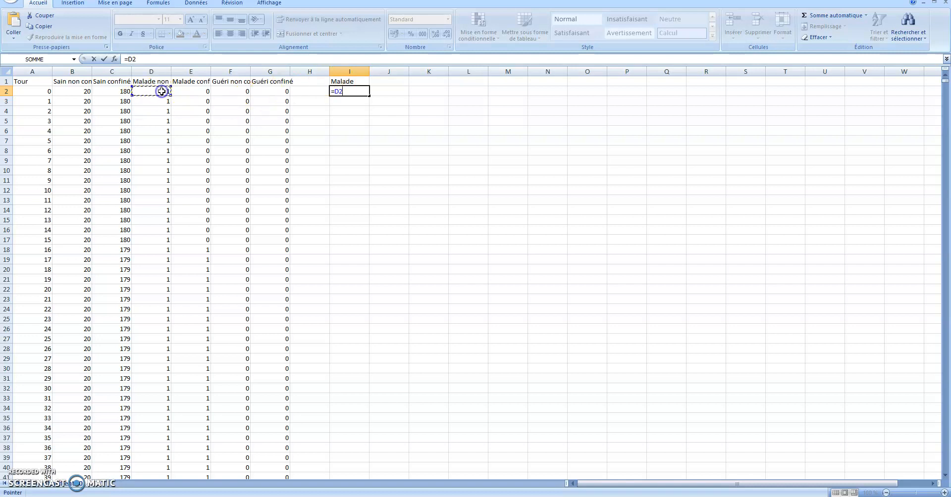
type("+")
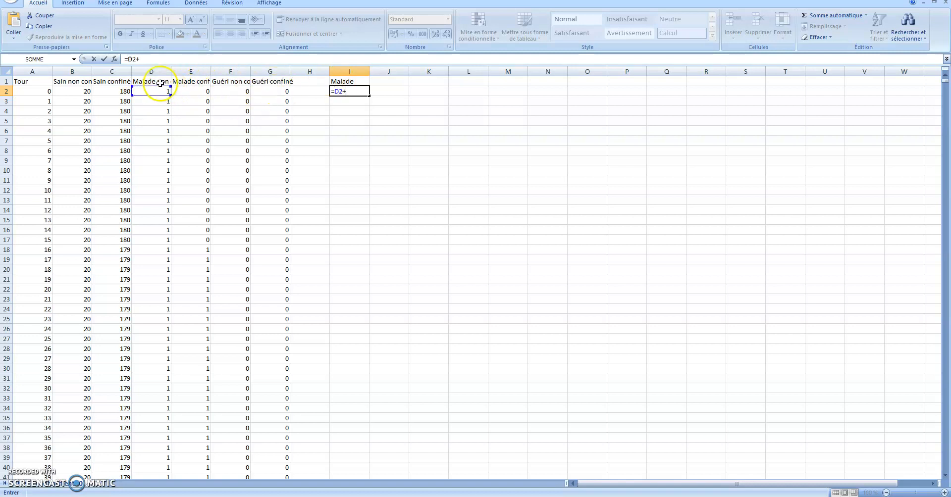
key("Return")
left_click(350, 90)
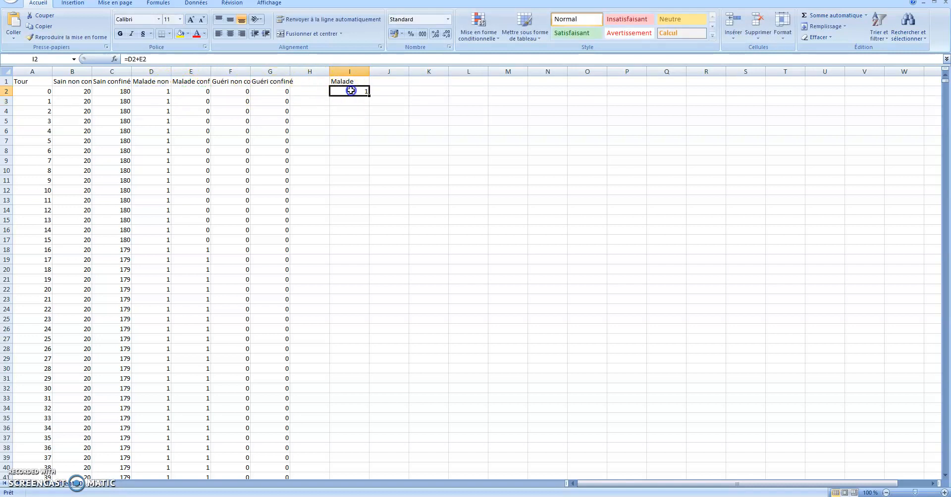
left_click_drag(369, 95, 369, 371)
- Copy the whole Tour column A into the empty column H, beside the Malade column
right_click(45, 74)
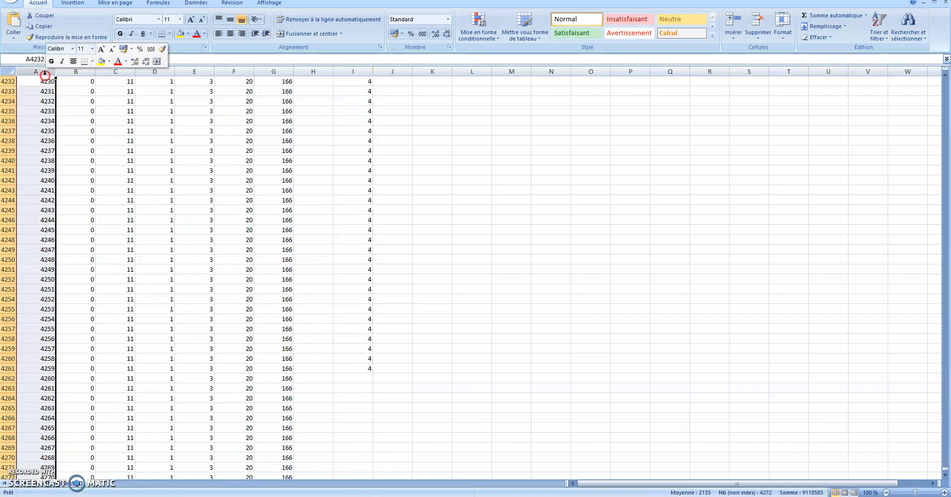
left_click(71, 93)
left_click(313, 71)
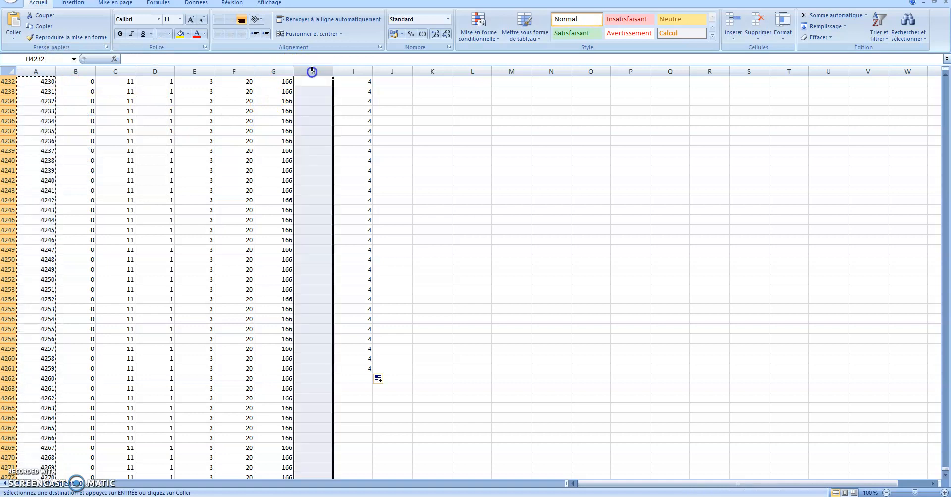
right_click(313, 72)
left_click(340, 99)
- Plot H1:I4261 as a smooth-line scatter chart without markers, then enlarge it in the empty area beside the data
left_click_drag(367, 369, 336, 131)
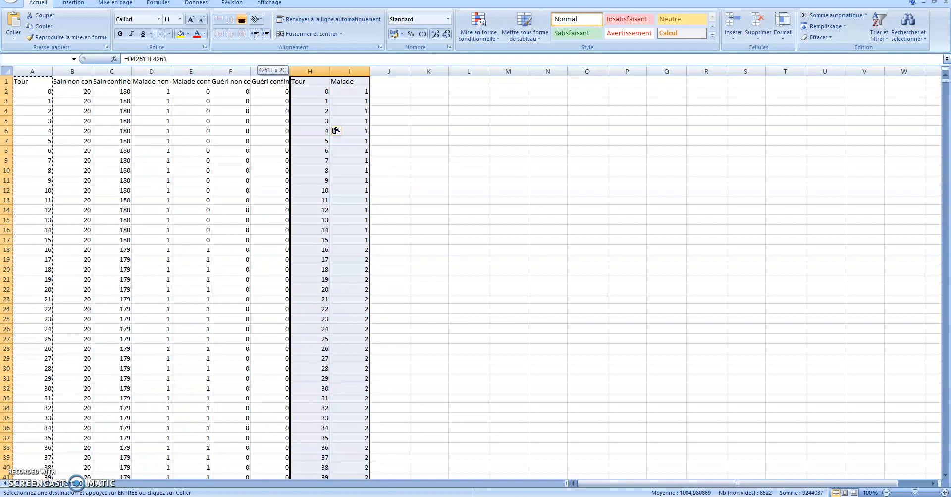
left_click(73, 3)
left_click(286, 28)
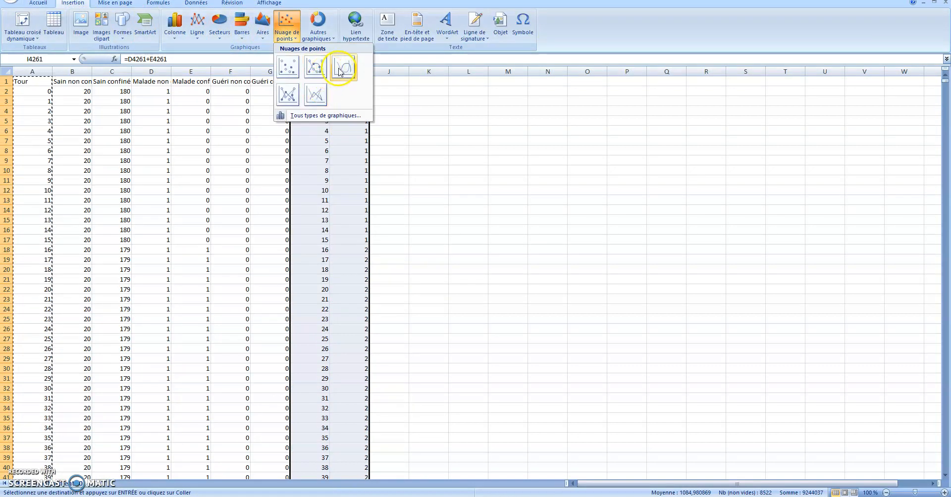
left_click(341, 73)
left_click_drag(535, 211, 624, 151)
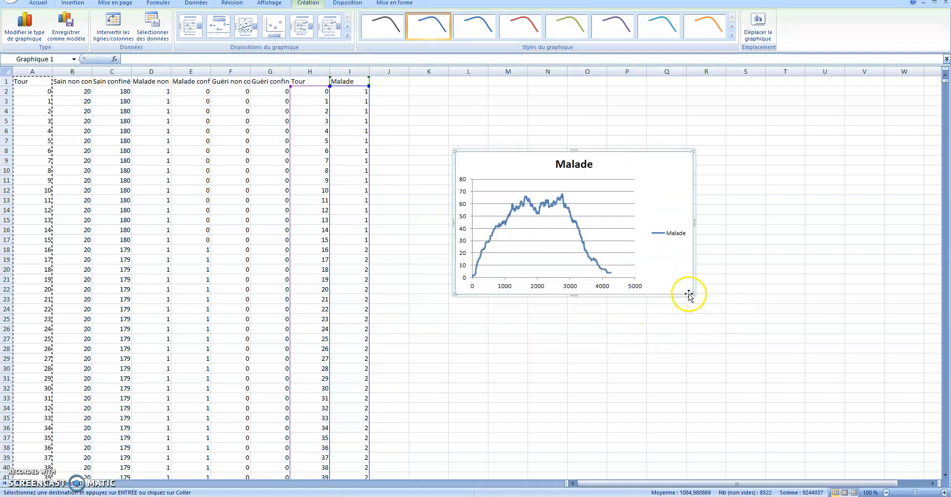
left_click_drag(696, 294, 815, 402)
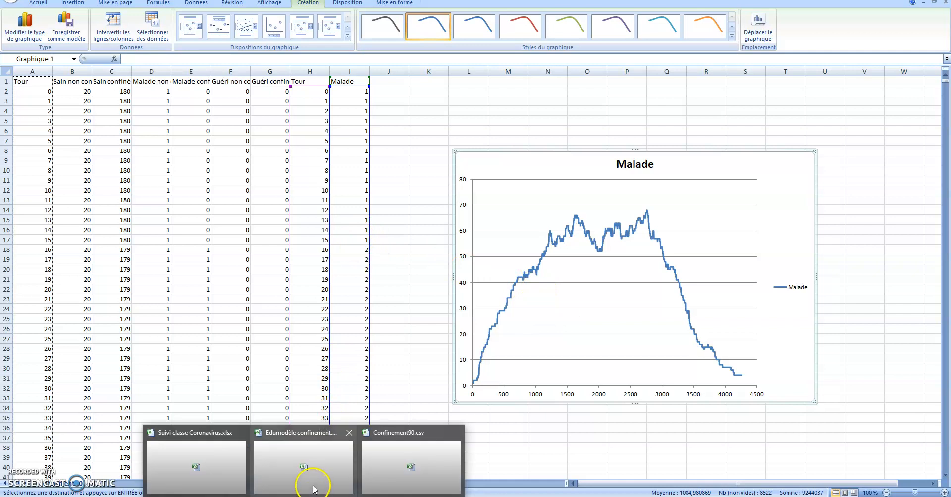
- Switch to the Edumodèle confinement workbook to examine the chart comparing the number of sick agents by confinement level
left_click(314, 490)
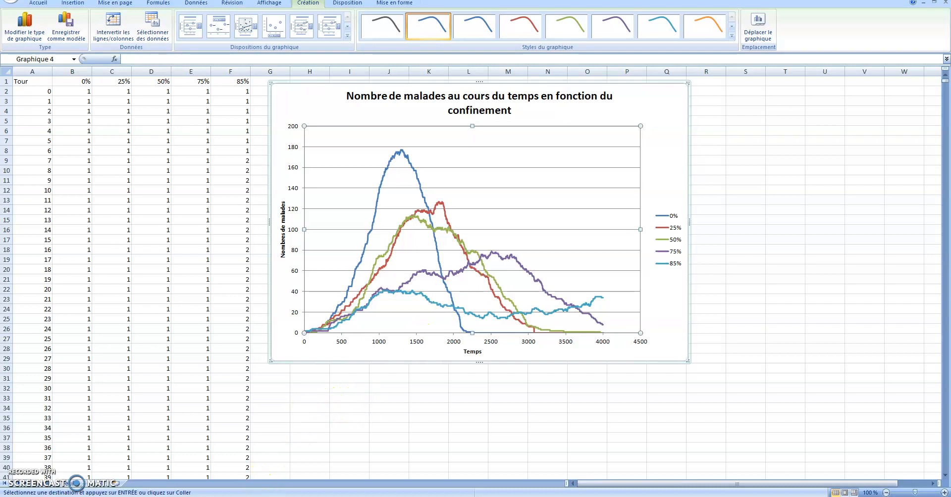
- Switch to Édu'modèles in the browser and shrink the Graphique window so it uncovers the Environnement grid
left_click(254, 496)
left_click(308, 446)
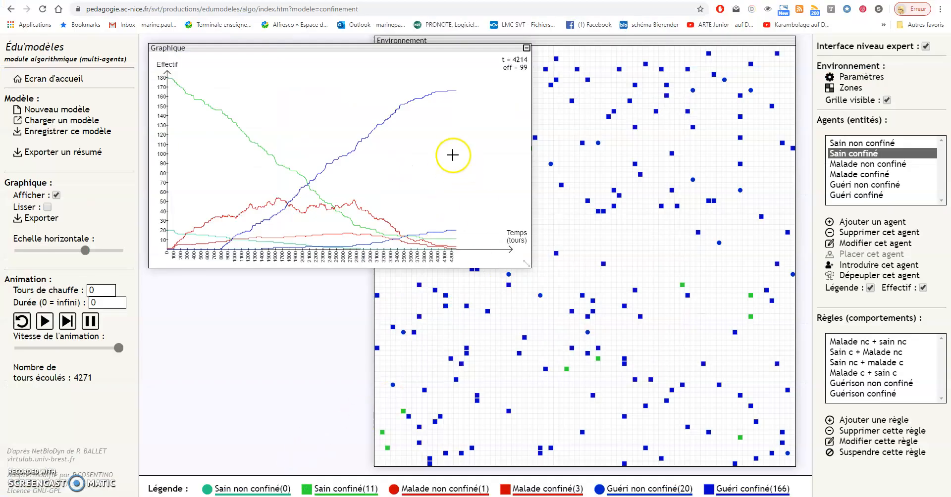
left_click_drag(526, 263, 376, 184)
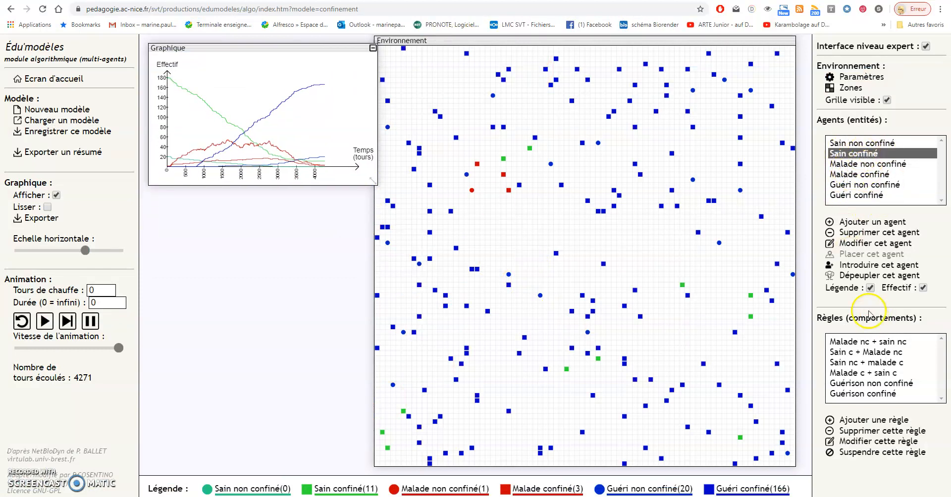
- Open the rule Malade nc + sain nc to examine its reaction probability, reactants and products, and close it without changes
left_click(861, 343)
double_click(862, 344)
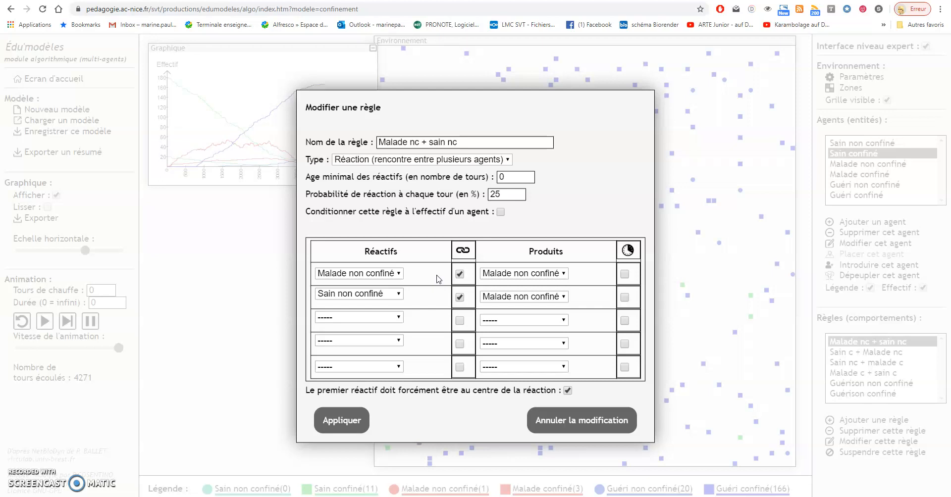
left_click(352, 424)
left_click(367, 411)
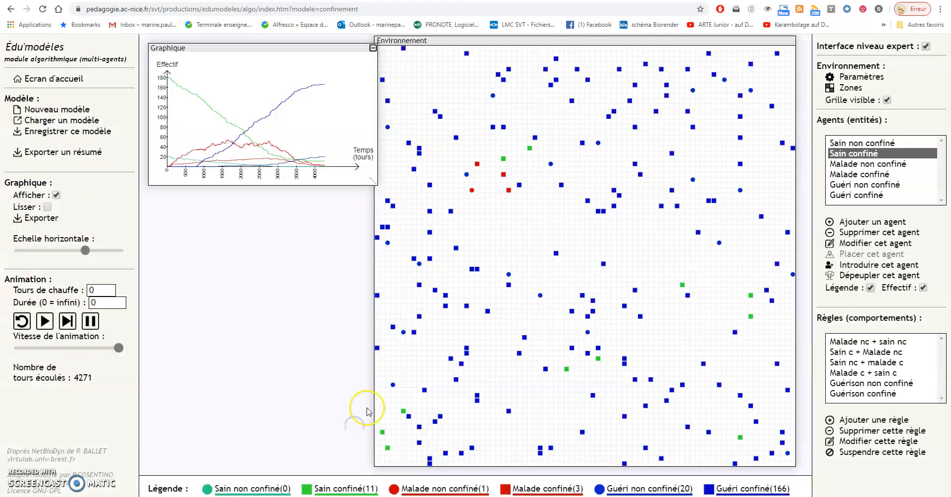